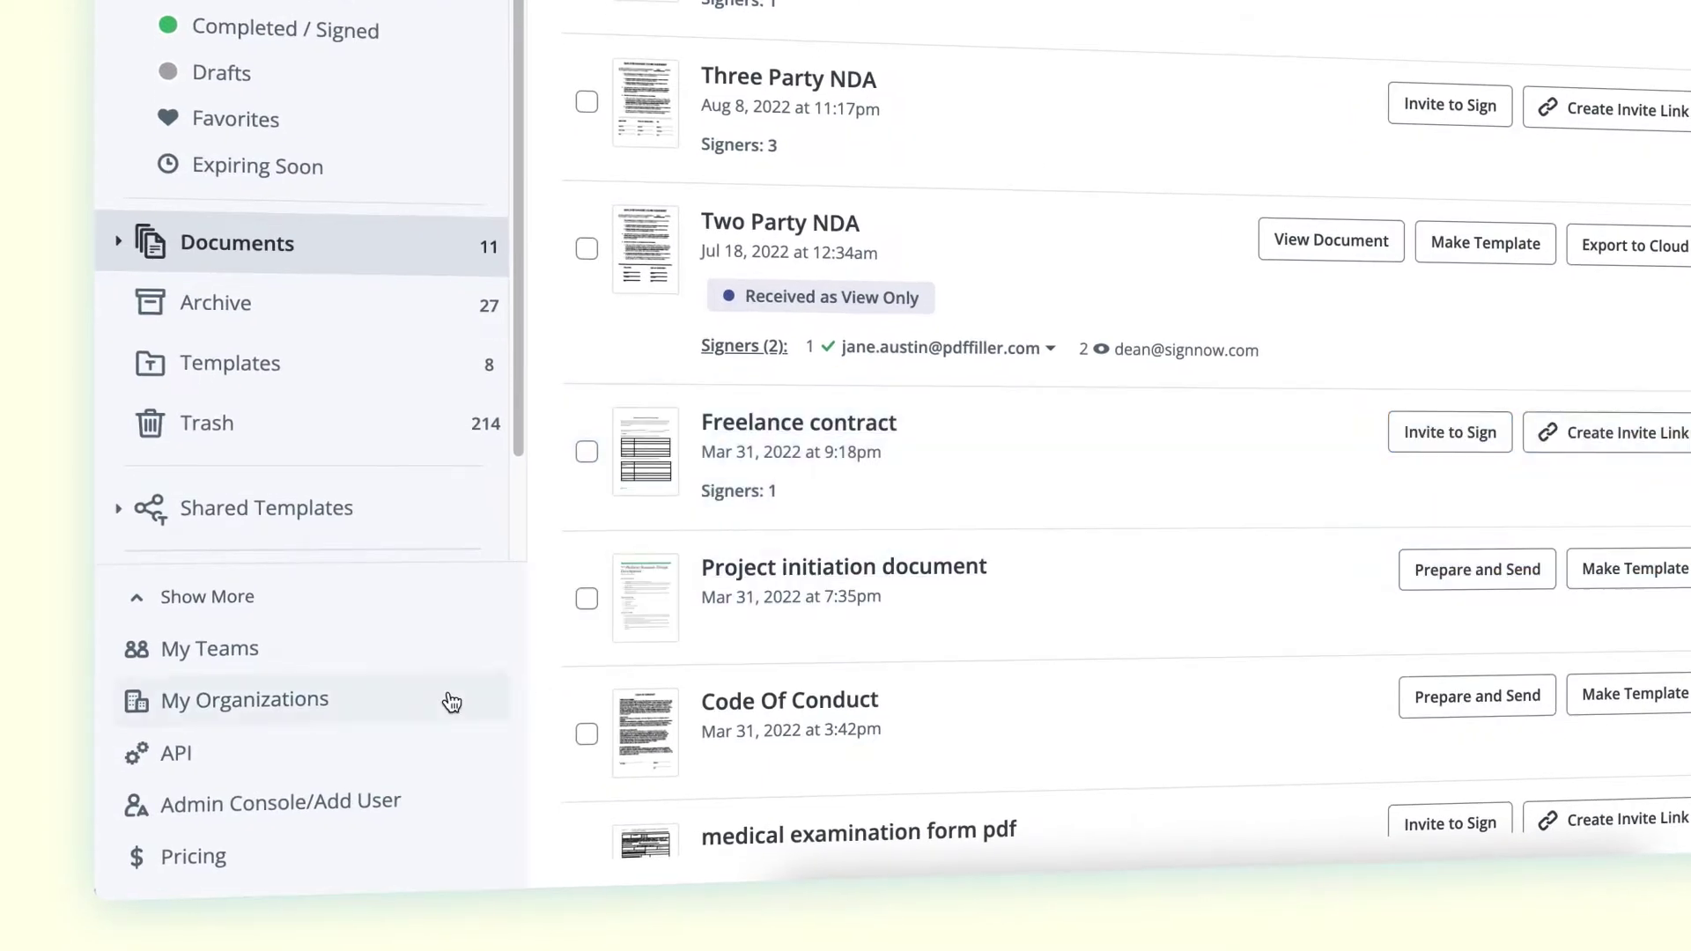
- Open the organization's Merchant Account page, with its Stripe and CardConnect connection options
{"action": "left_click", "coordinate": [366, 705]}
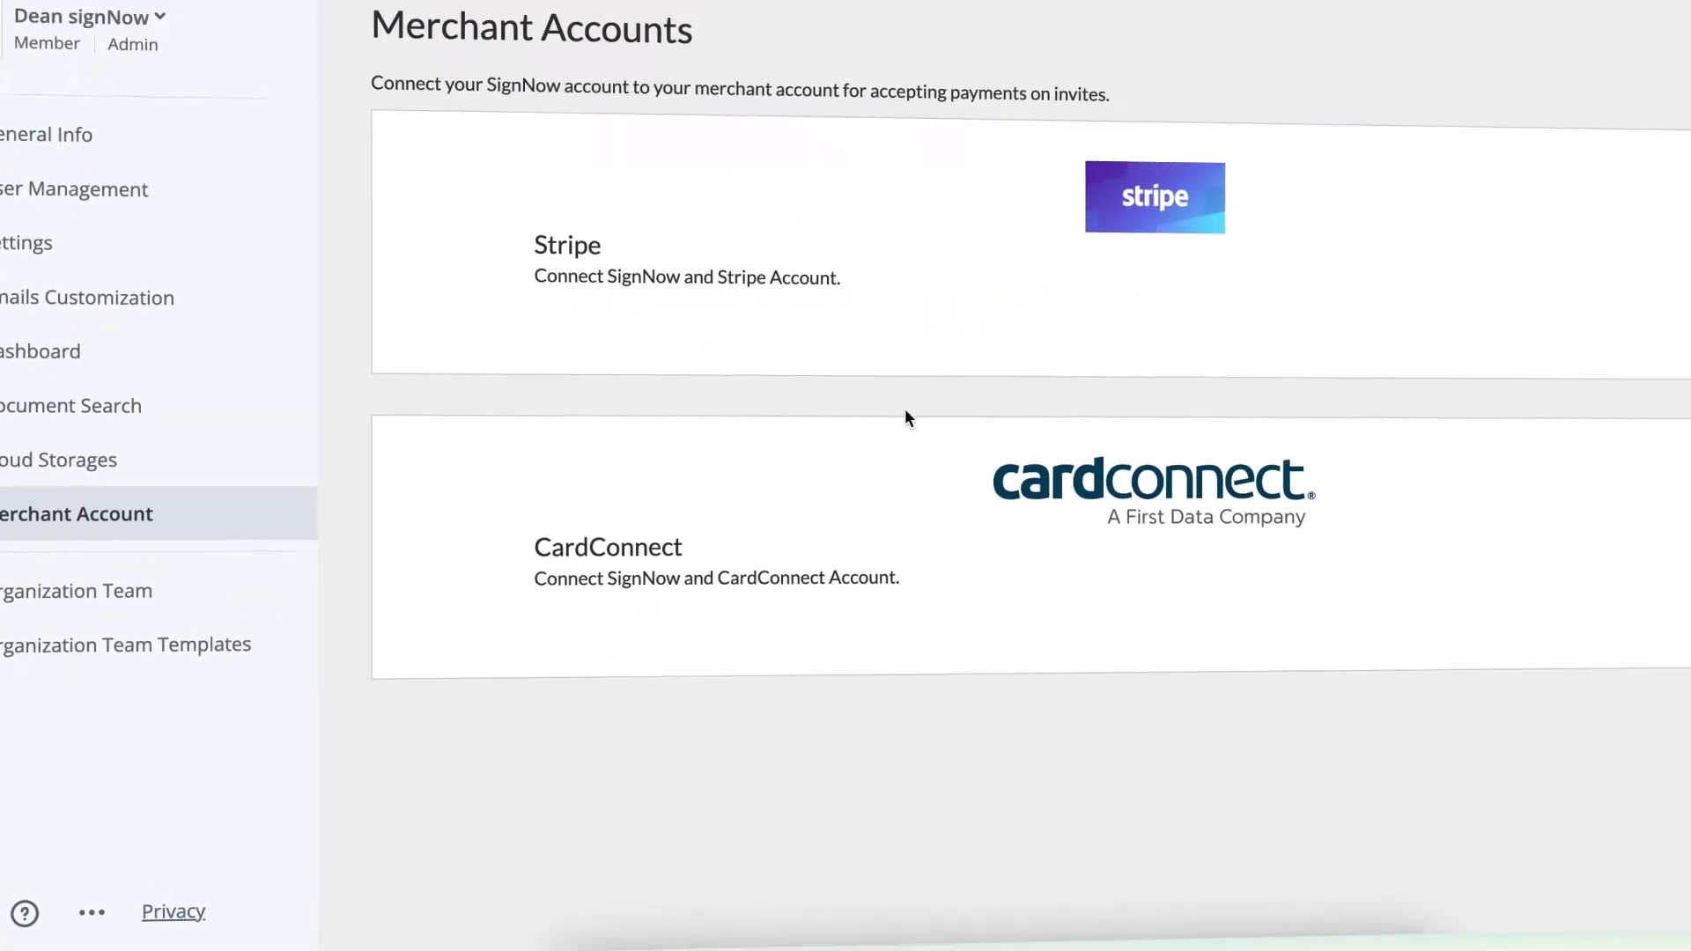
- Connect a Stripe merchant account named 'Dean' with its publishable and secure keys
{"action": "left_click", "coordinate": [1476, 449]}
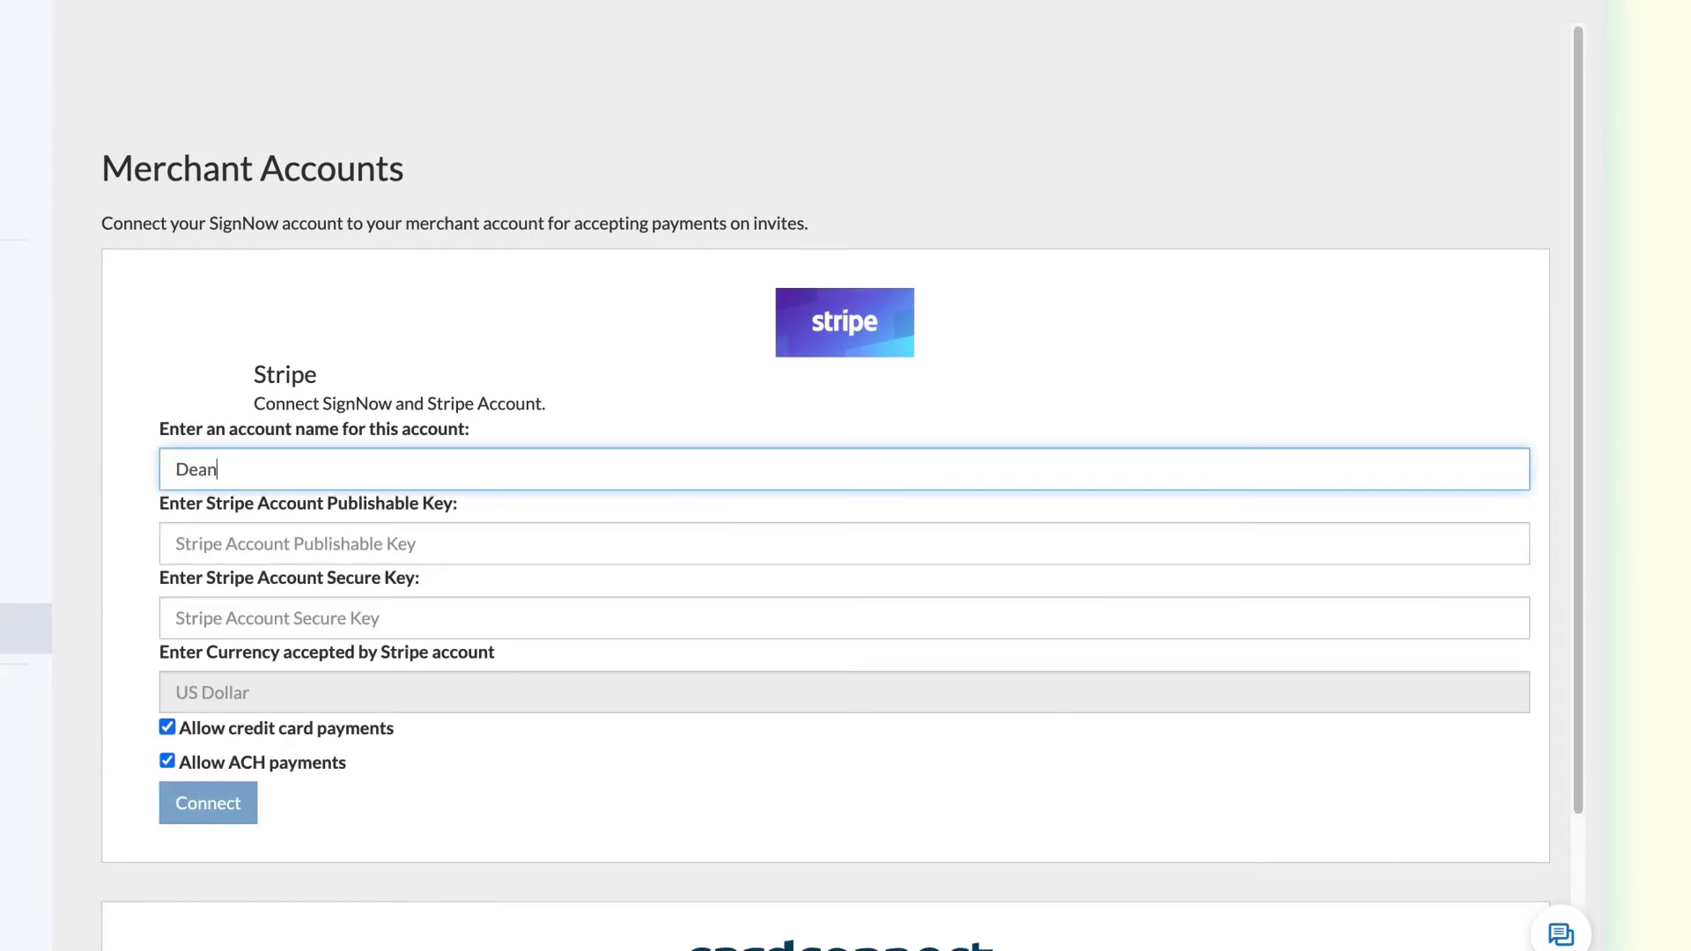
{"action": "key", "text": "Tab"}
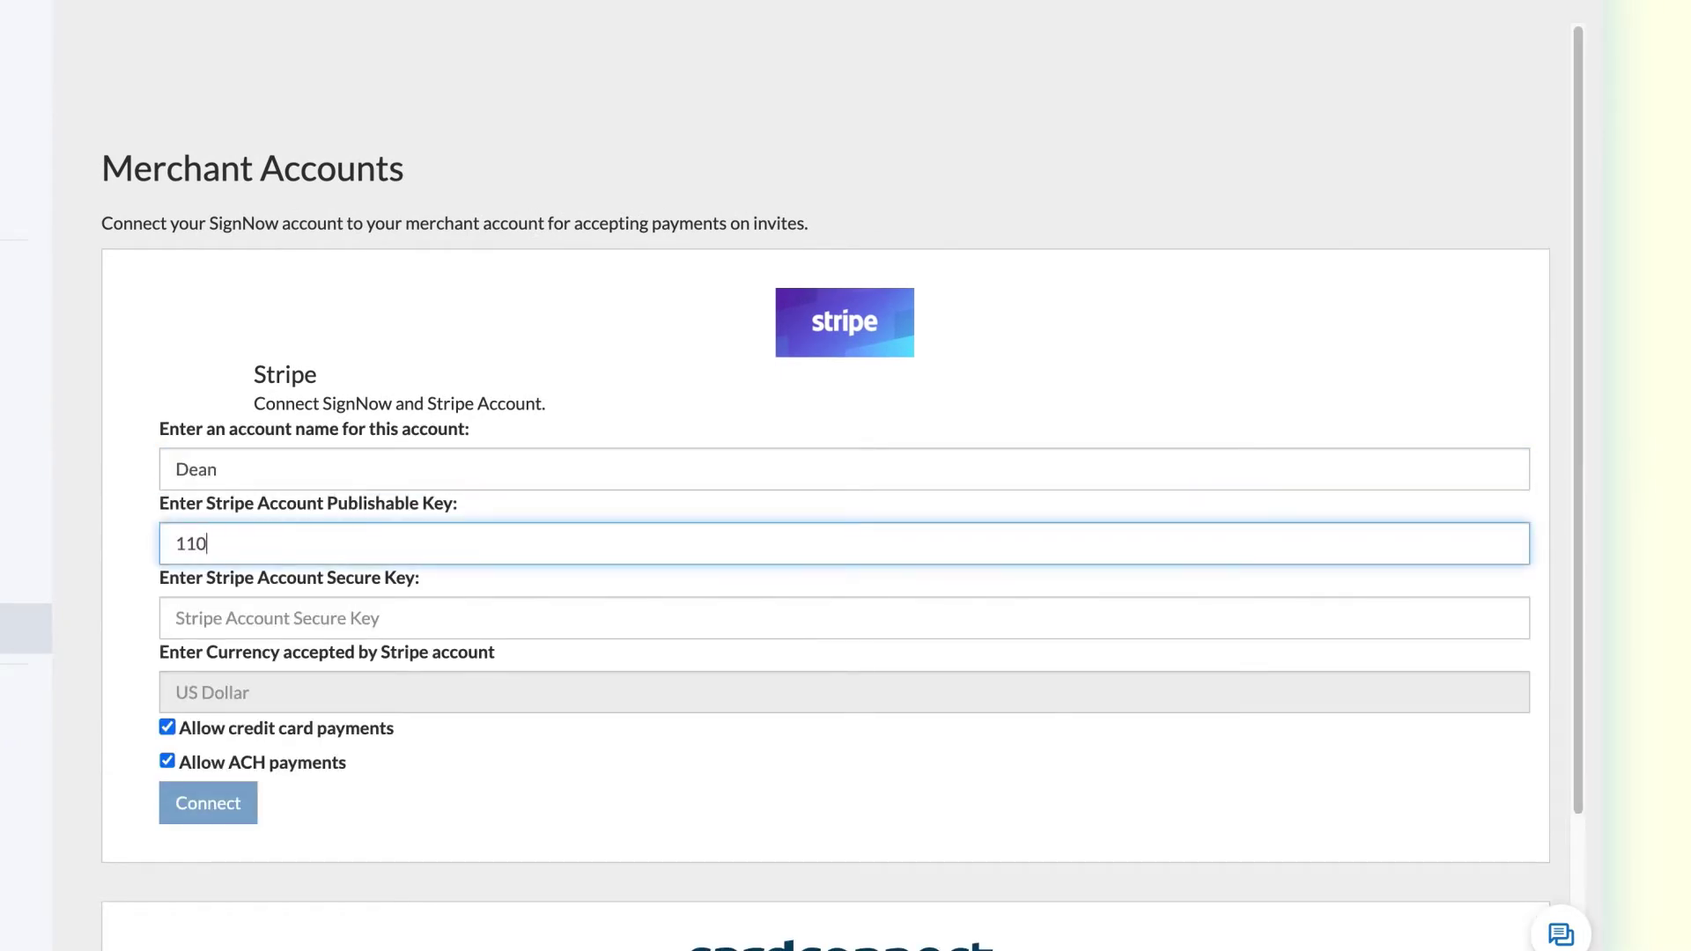
{"action": "key", "text": "Tab"}
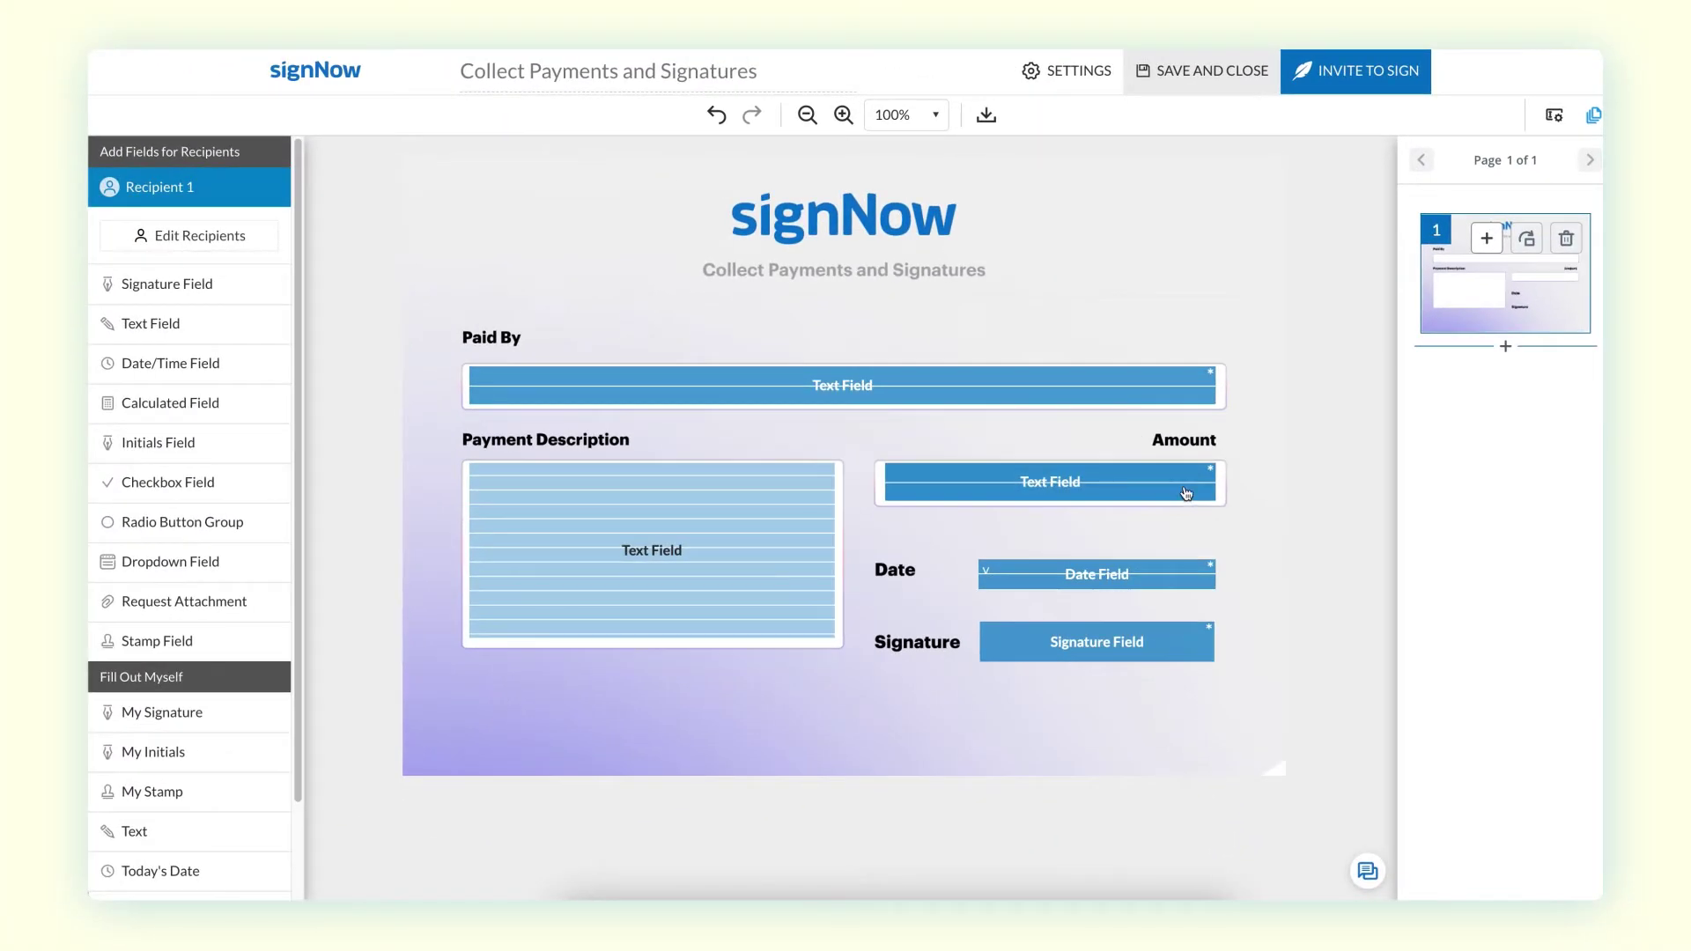
- Make the Amount field a payment field and start the Collect Payments and Signatures invite
{"action": "left_click", "coordinate": [1185, 492]}
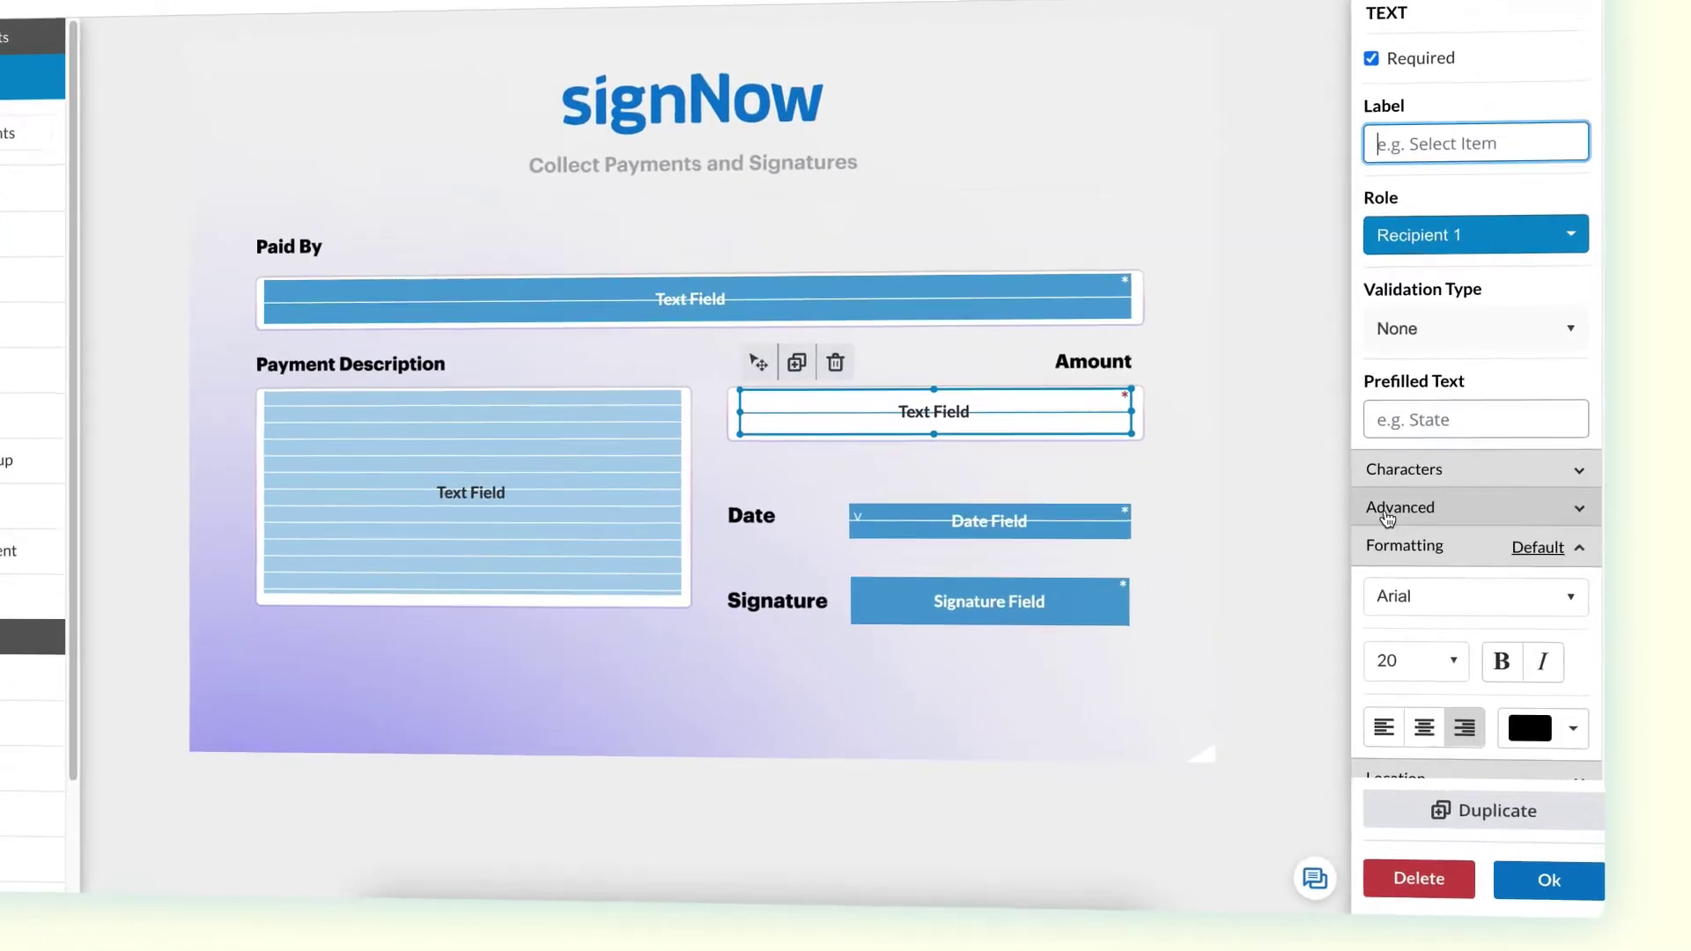
{"action": "left_click", "coordinate": [1363, 490]}
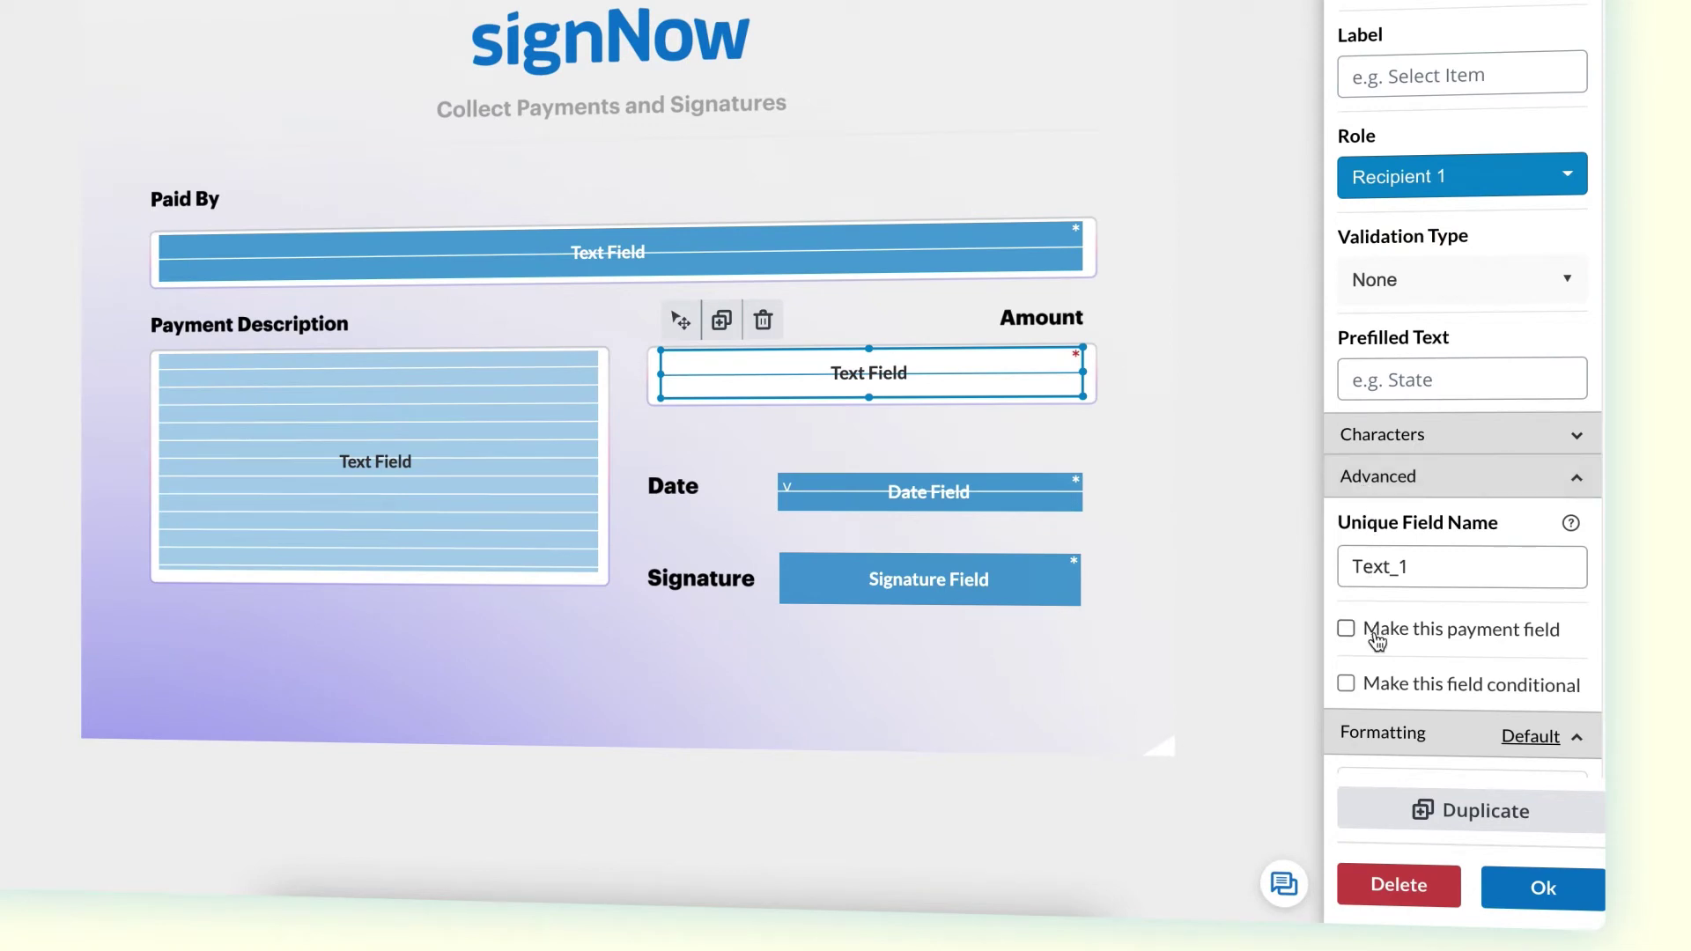
{"action": "left_click", "coordinate": [1359, 630]}
{"action": "left_click", "coordinate": [1514, 879]}
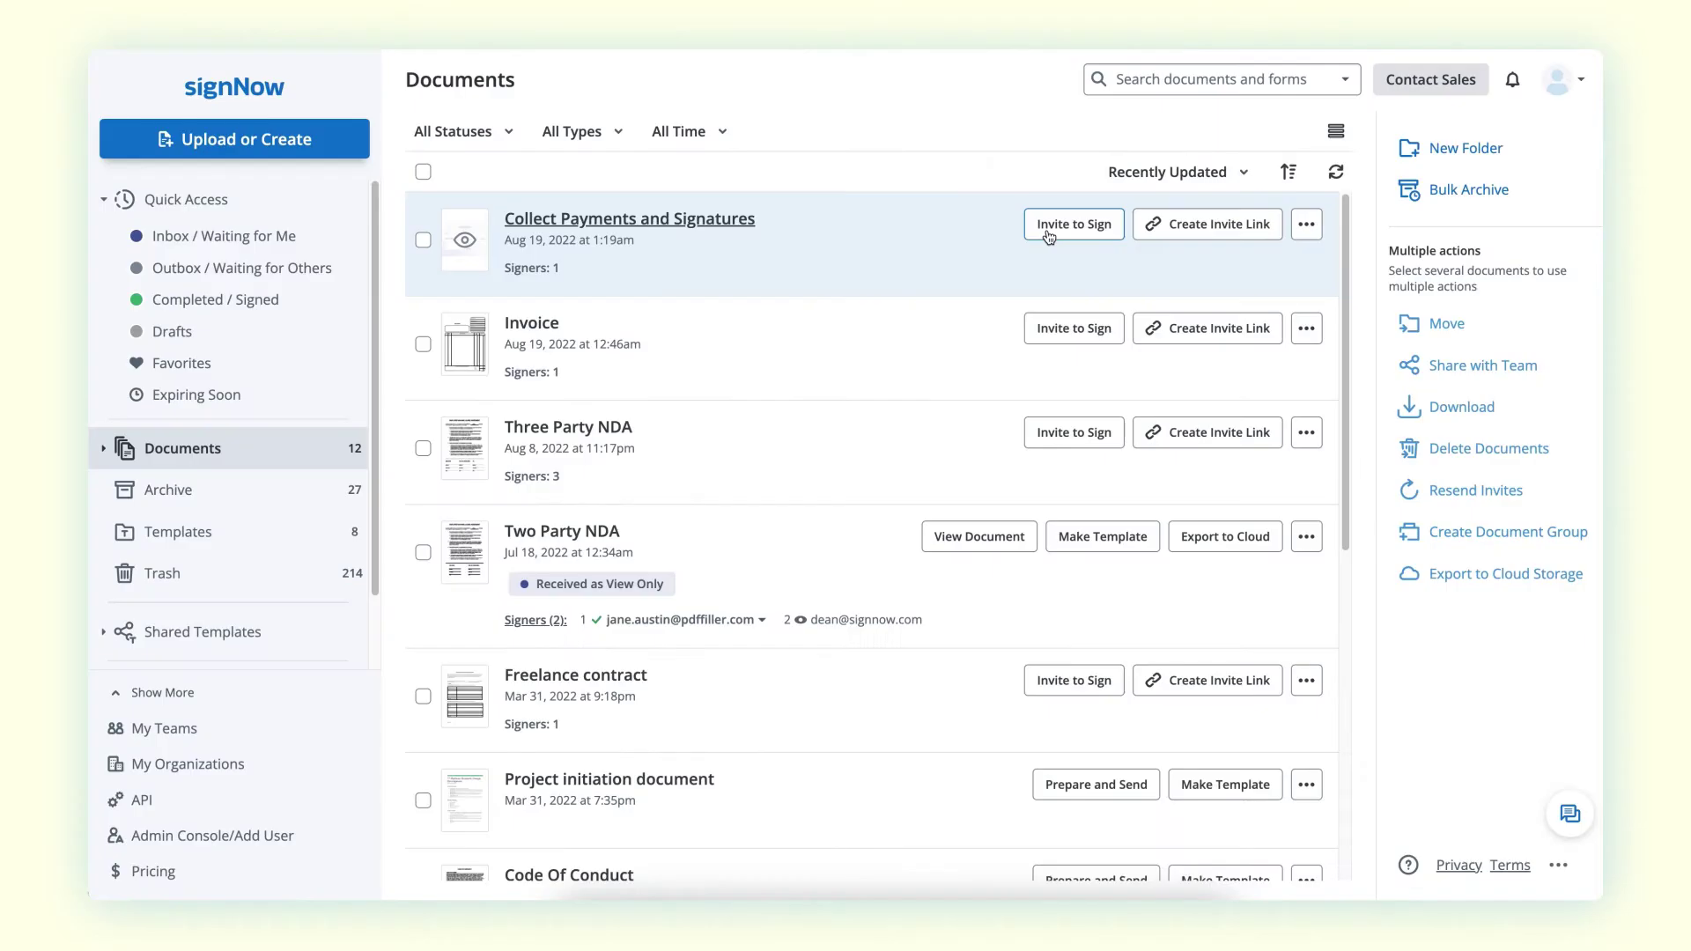
{"action": "left_click", "coordinate": [1048, 234]}
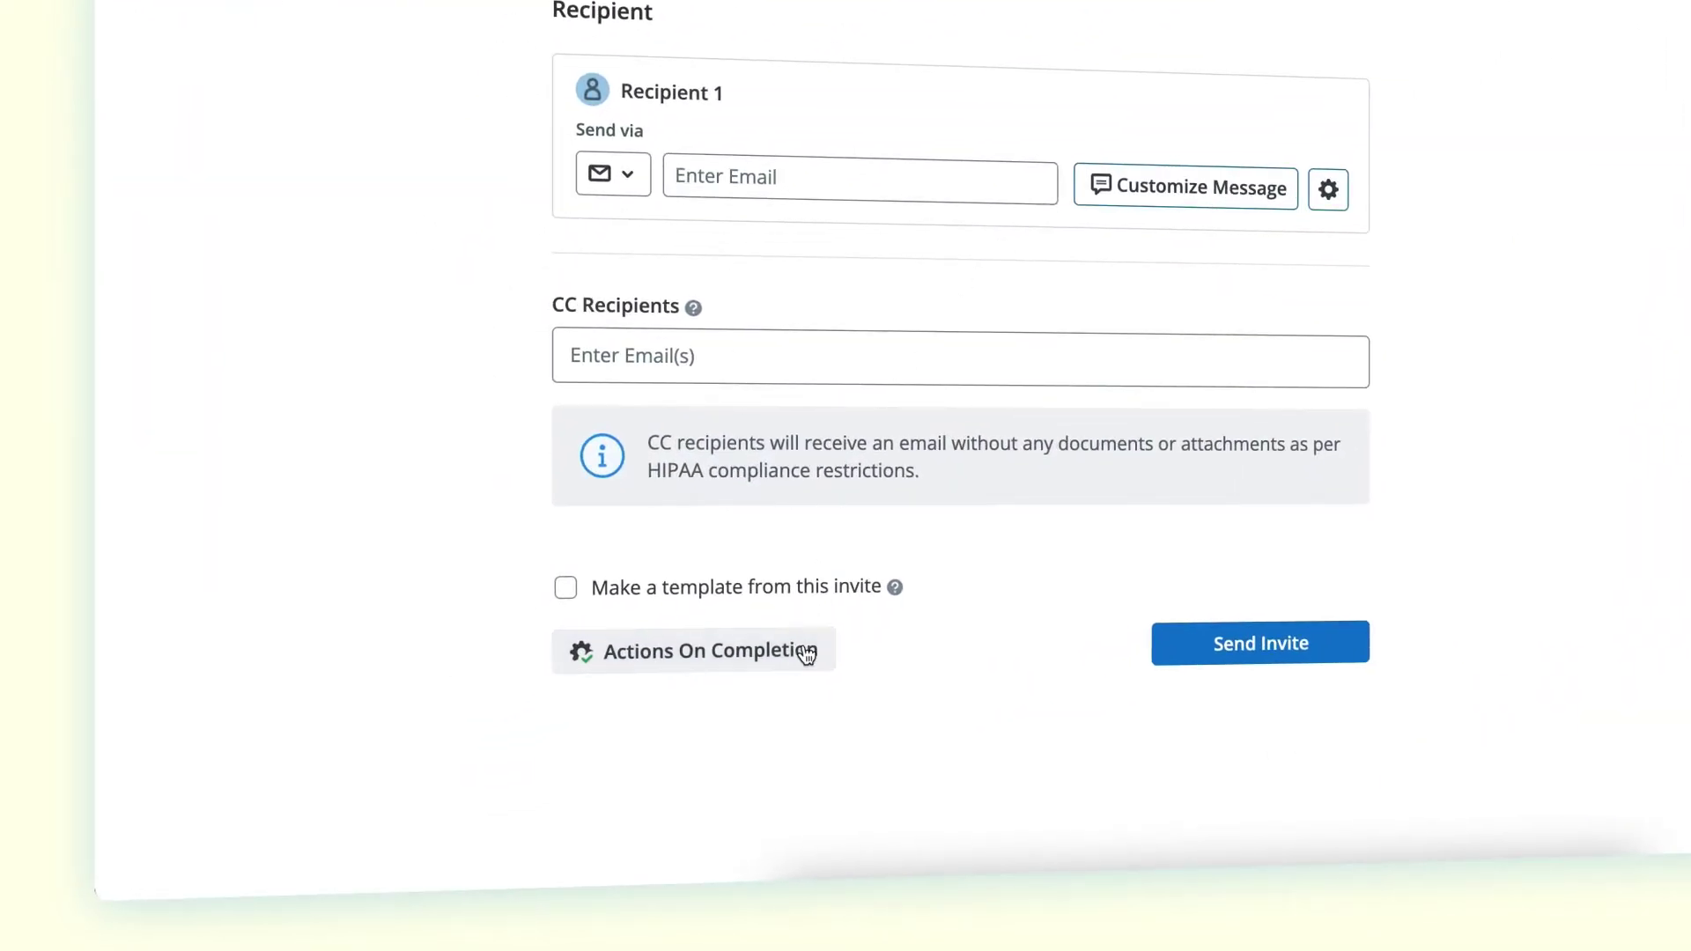
- Request a $399 payment from Recipient 1 on completion and send the invite
{"action": "left_click", "coordinate": [806, 654]}
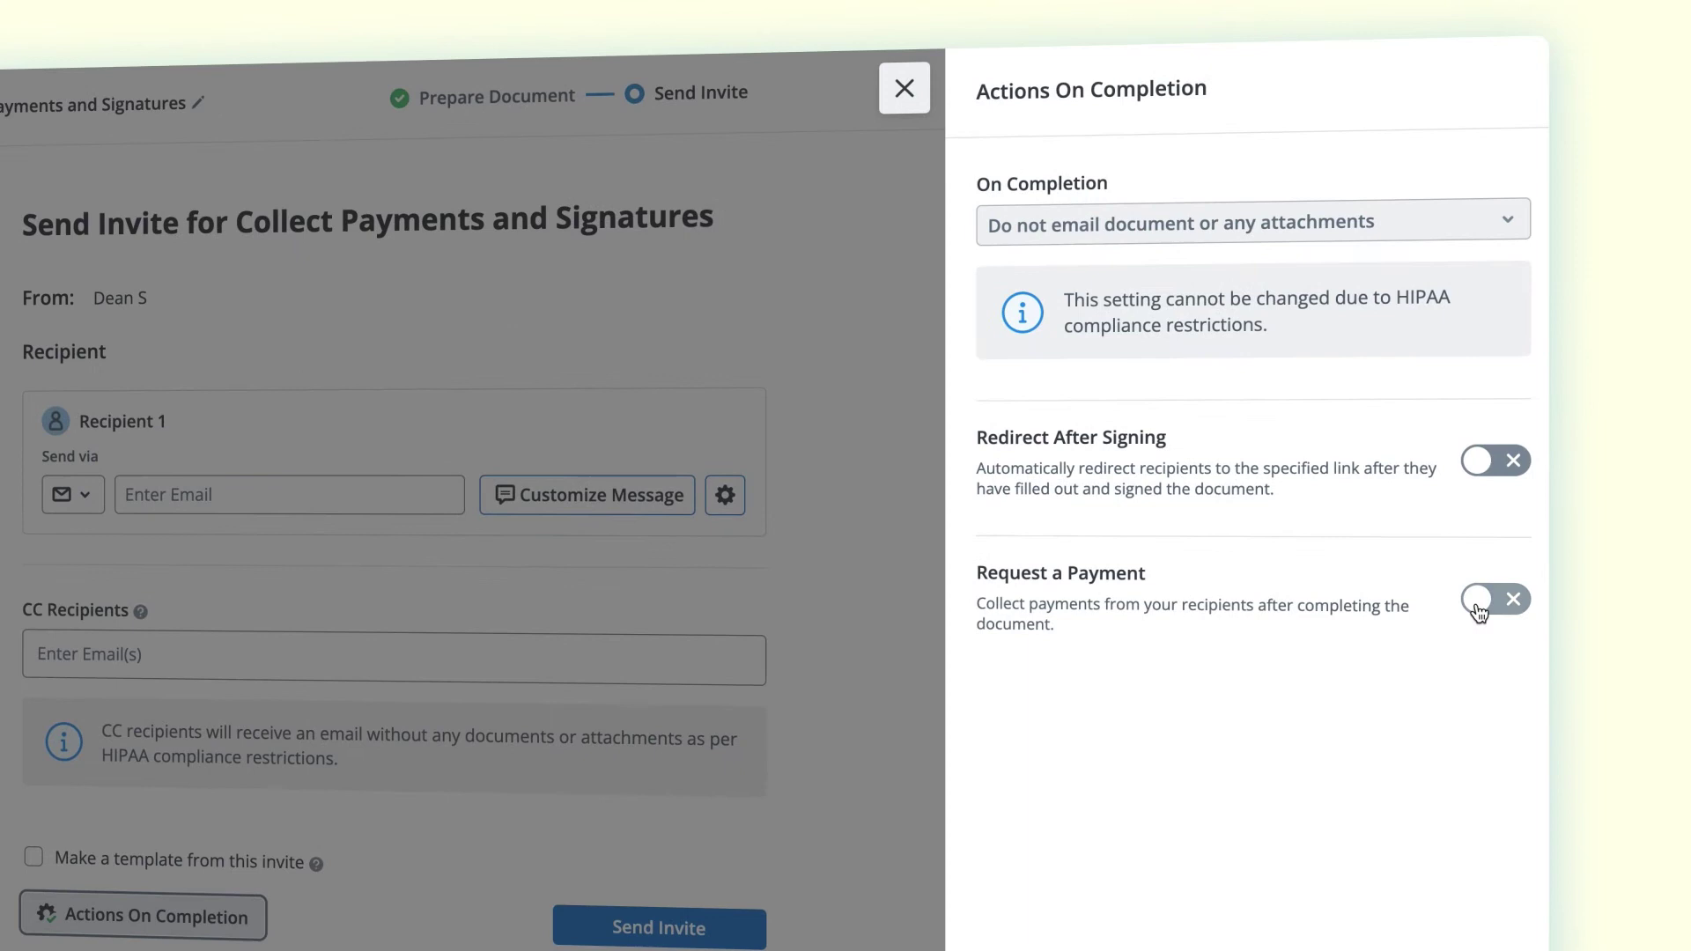
{"action": "left_click", "coordinate": [1477, 602]}
{"action": "type", "text": "399"}
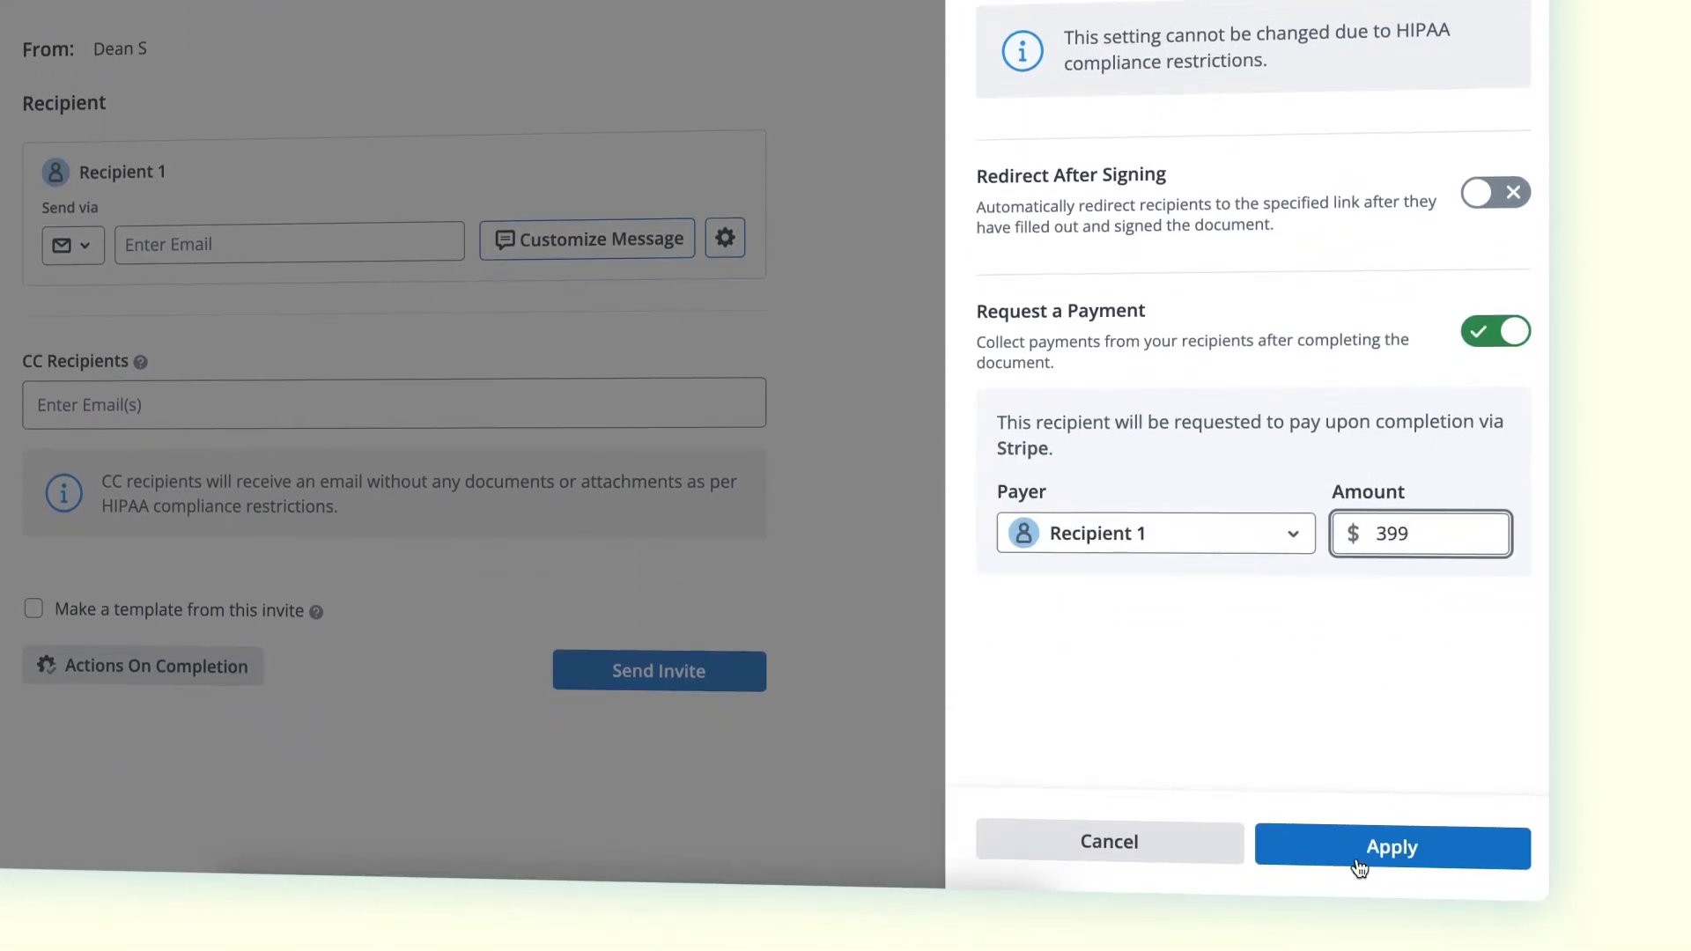
{"action": "left_click", "coordinate": [1368, 852]}
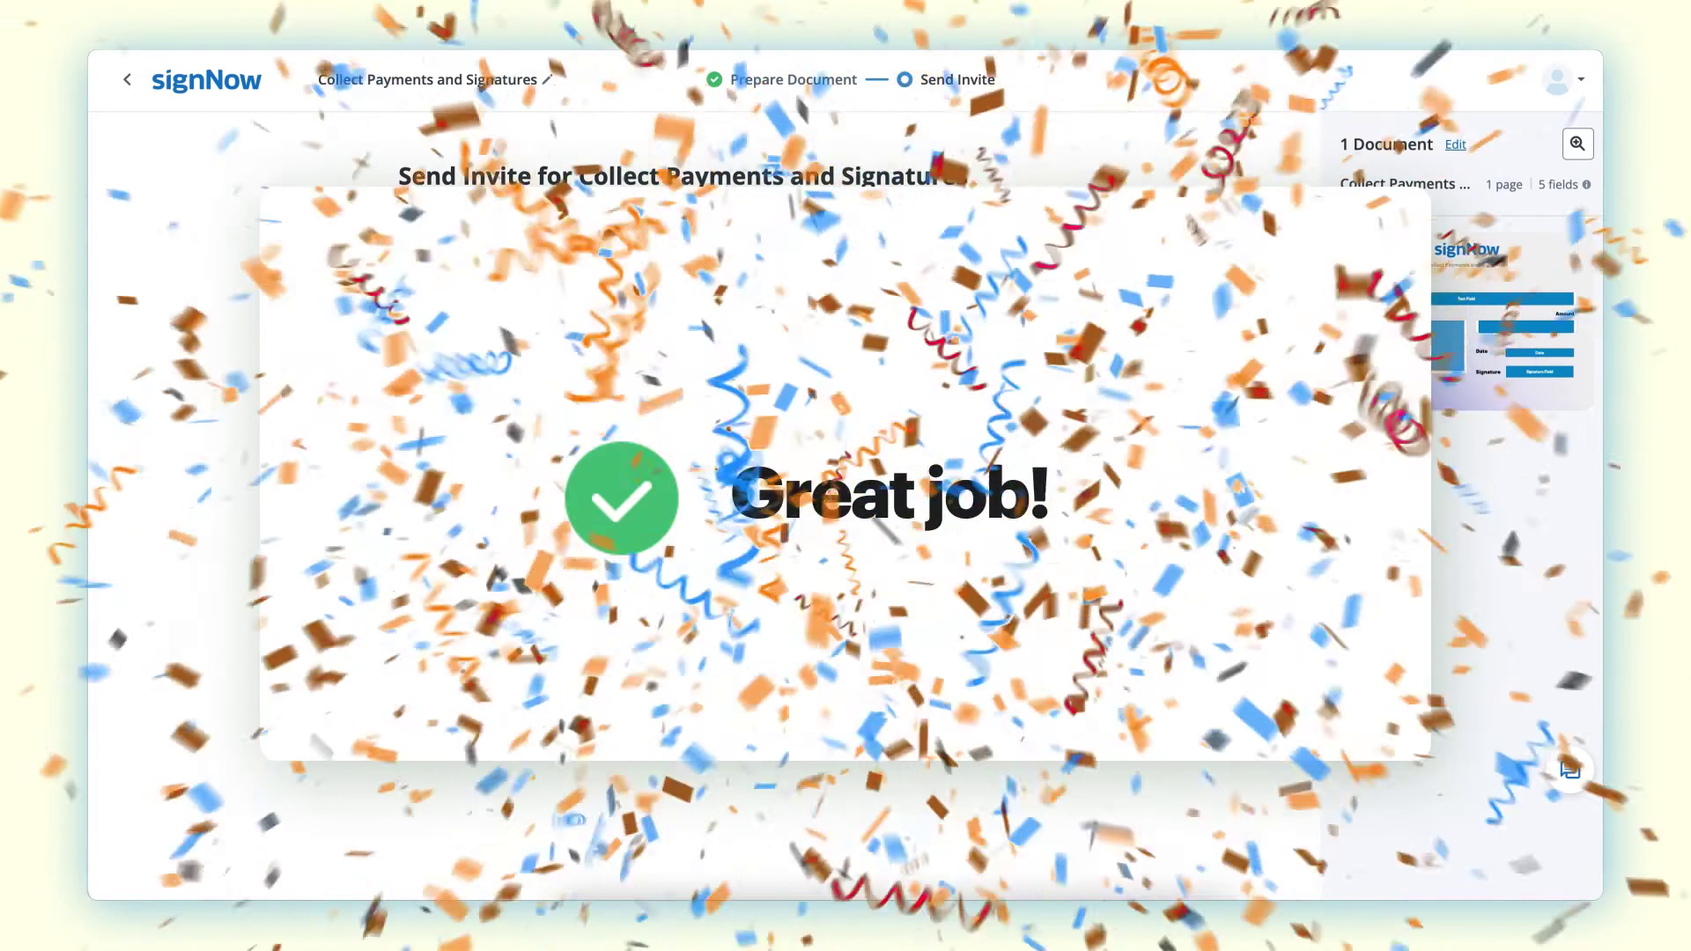
{"action": "key", "text": "space"}
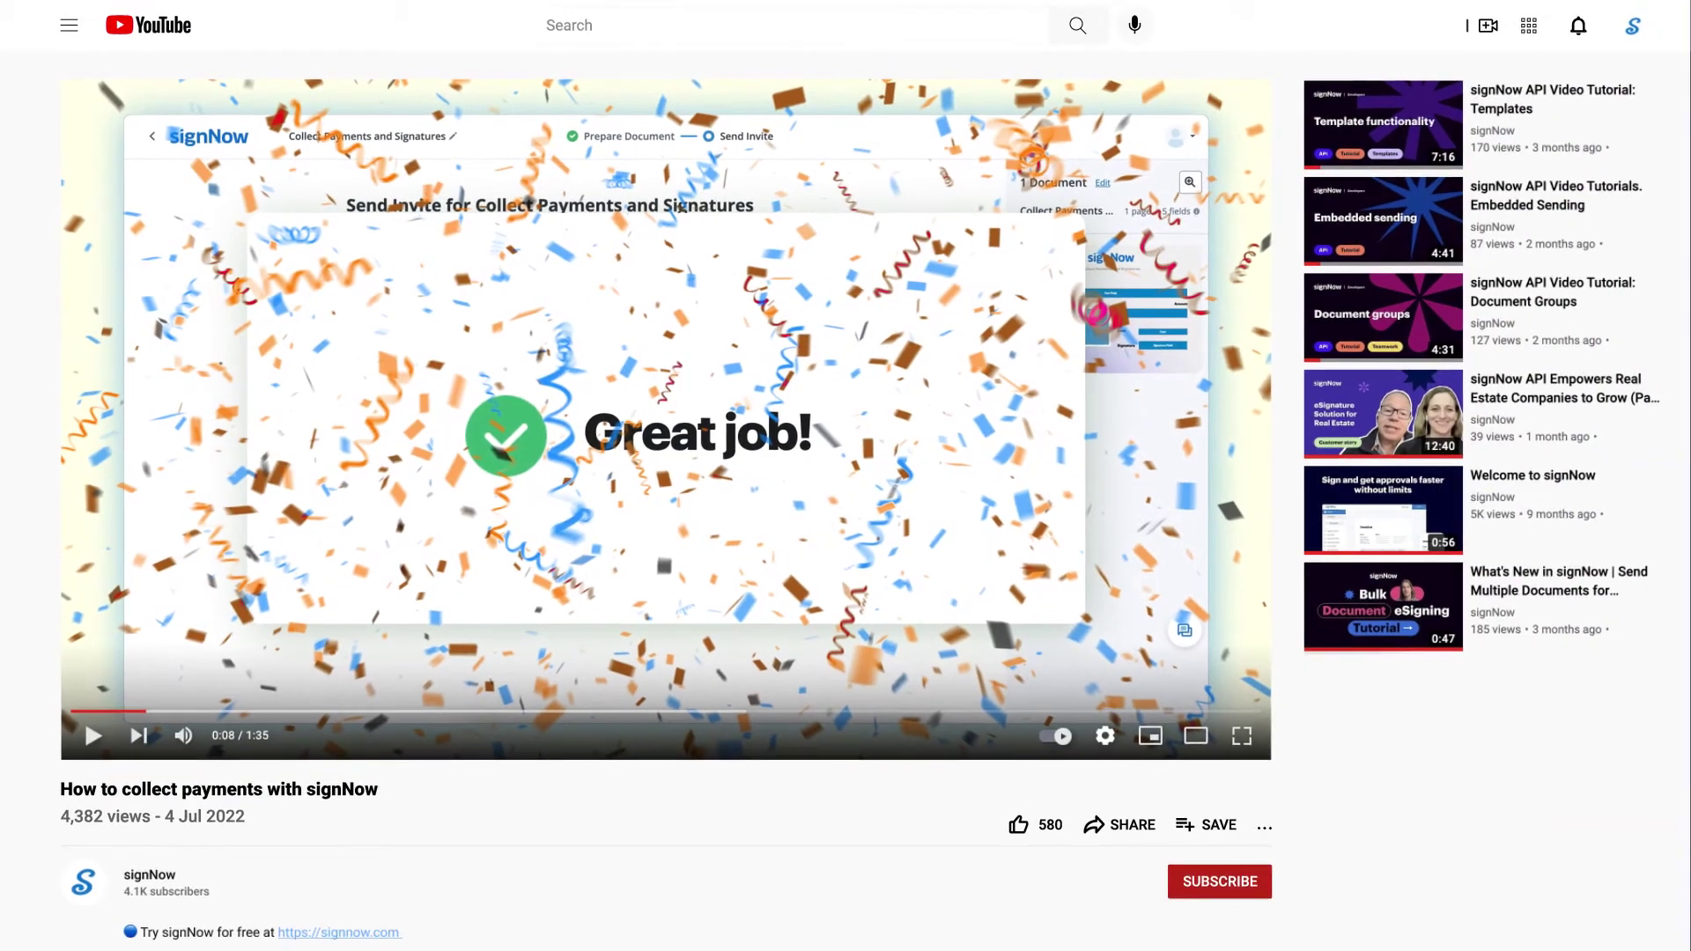